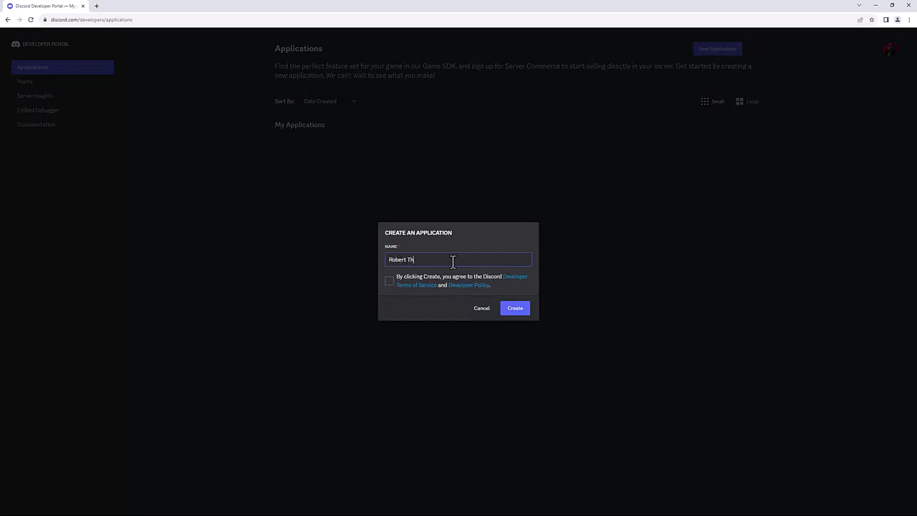
Create the Robert The Robot application with the developer terms accepted, and describe it as "This is my custom bot called Robert."
click(390, 283)
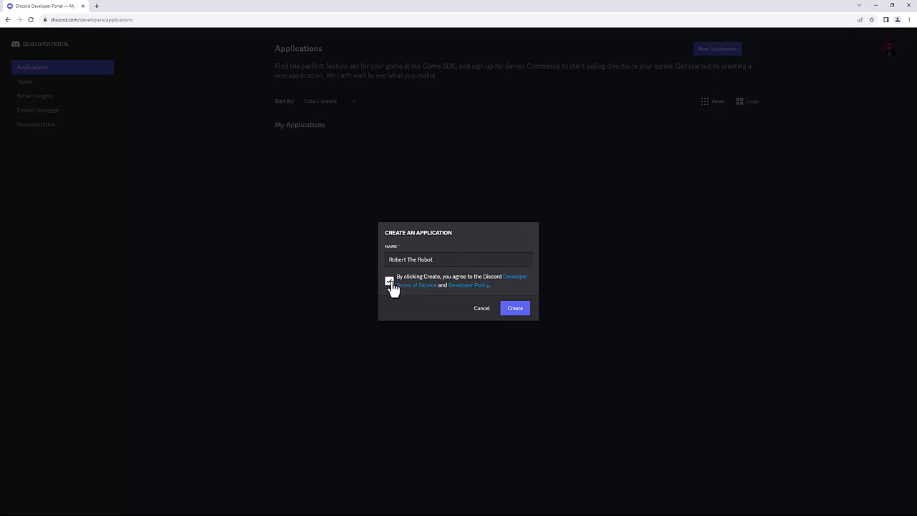
click(519, 313)
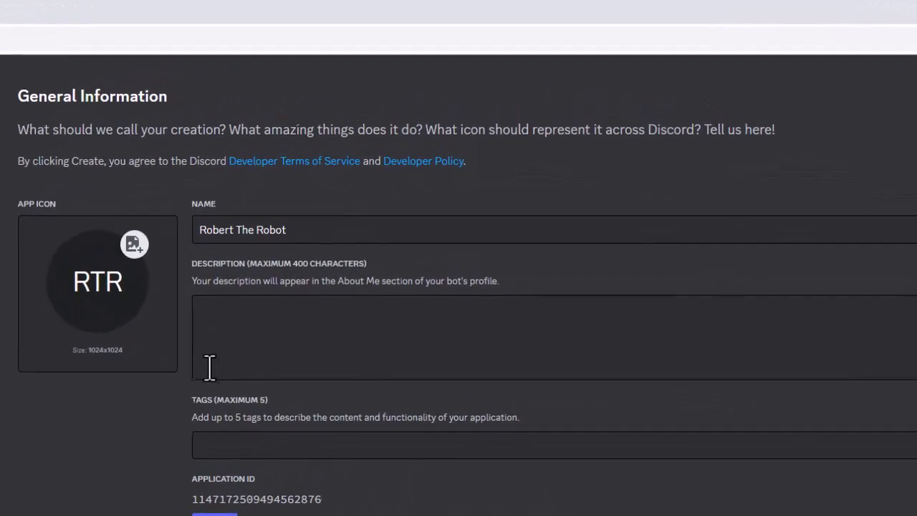
click(209, 367)
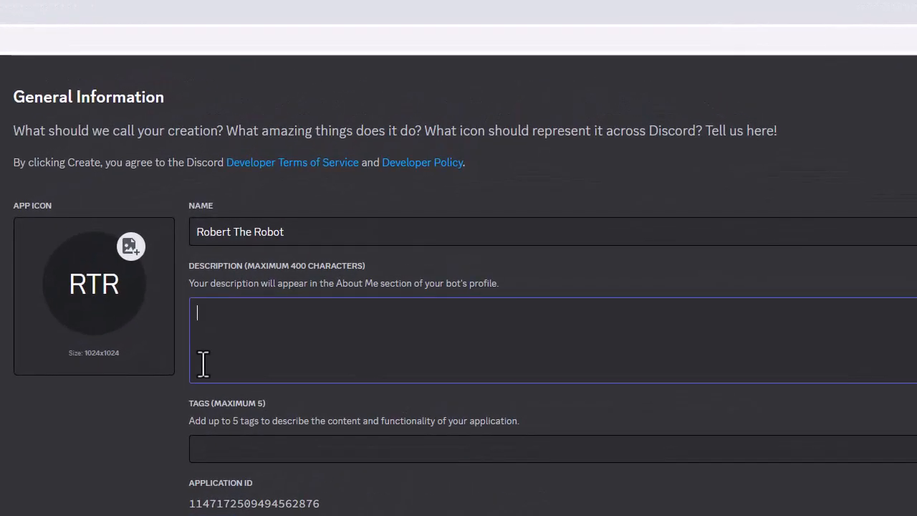
text(This is my custom bot called Robe)
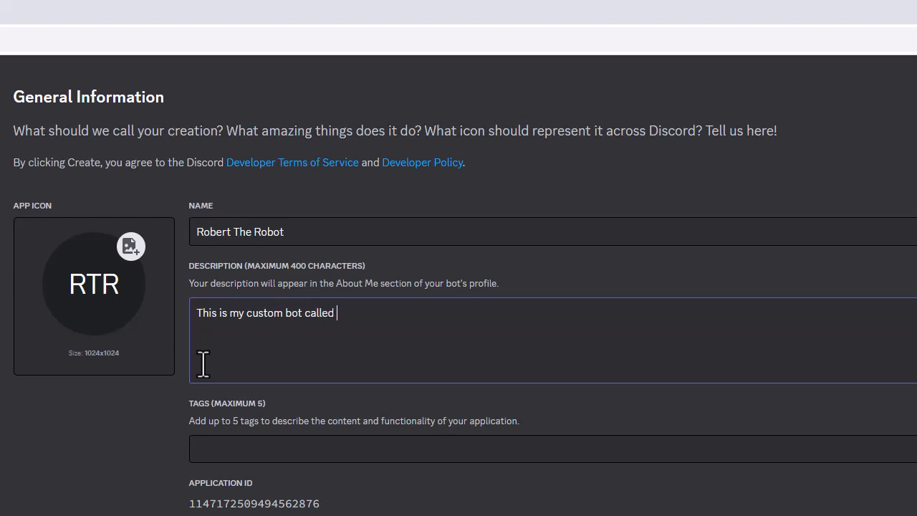
text(rt.)
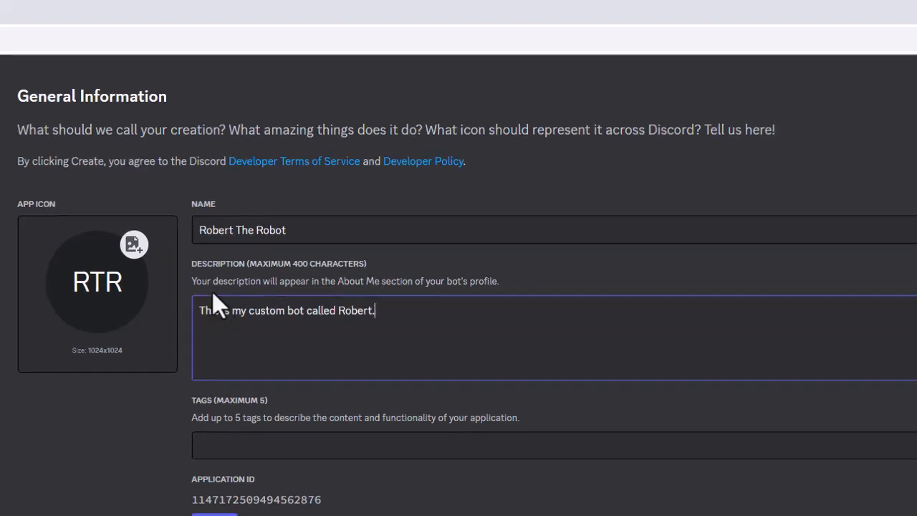
Upload robot.png from the Desktop as the app icon and save the general information changes
click(99, 290)
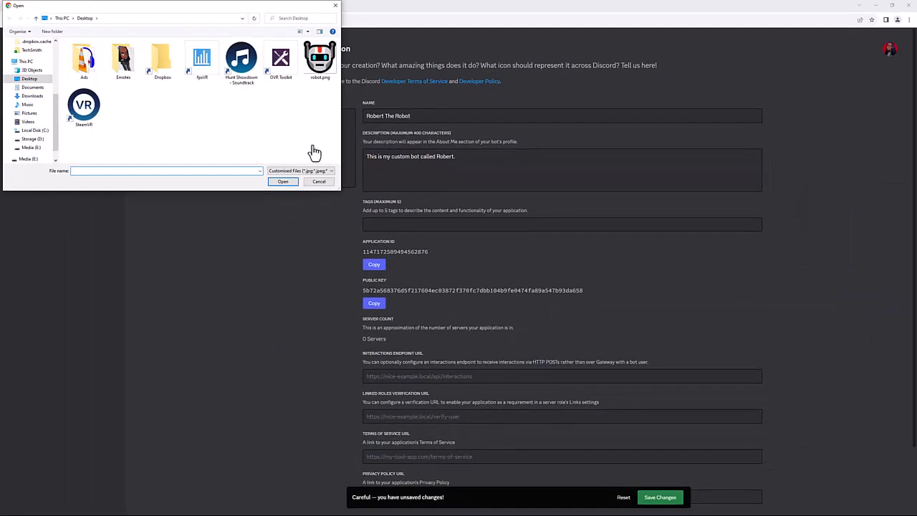
click(323, 72)
click(283, 181)
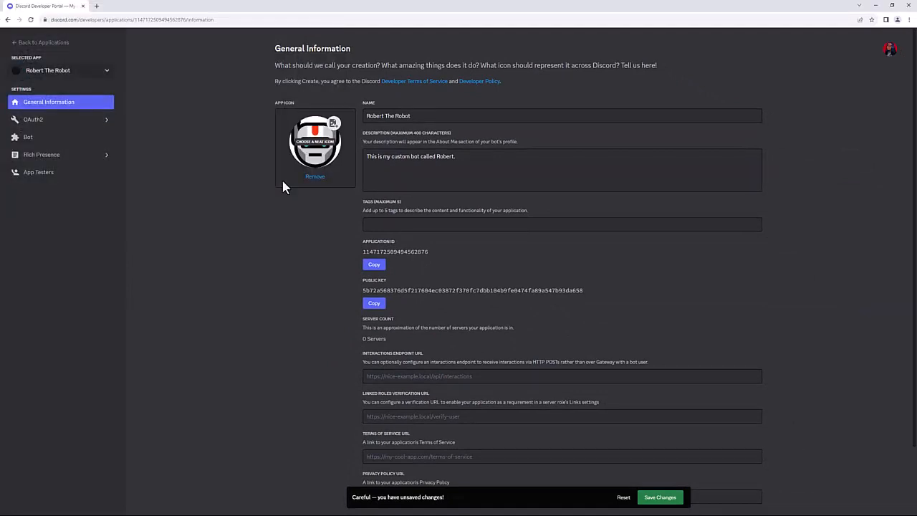
click(660, 498)
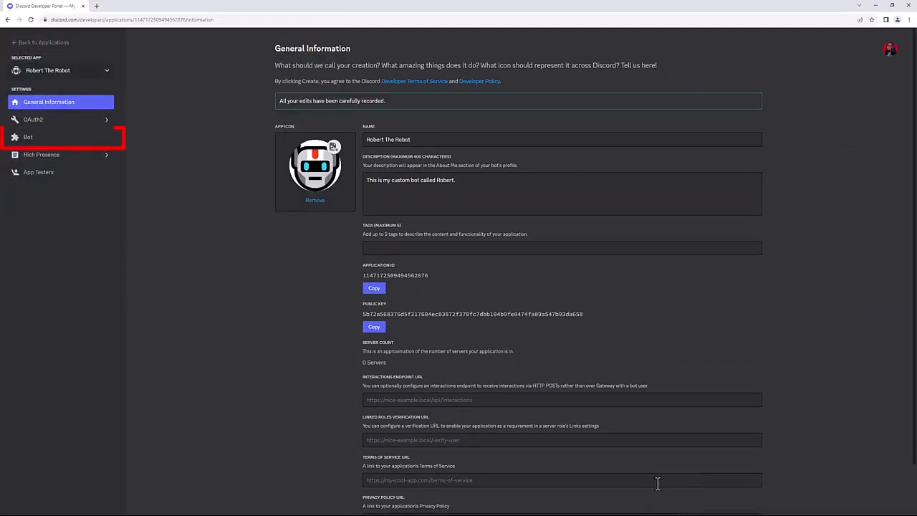
Enable the bot's Presence, Server Members and Message Content intents and save the changes
click(31, 142)
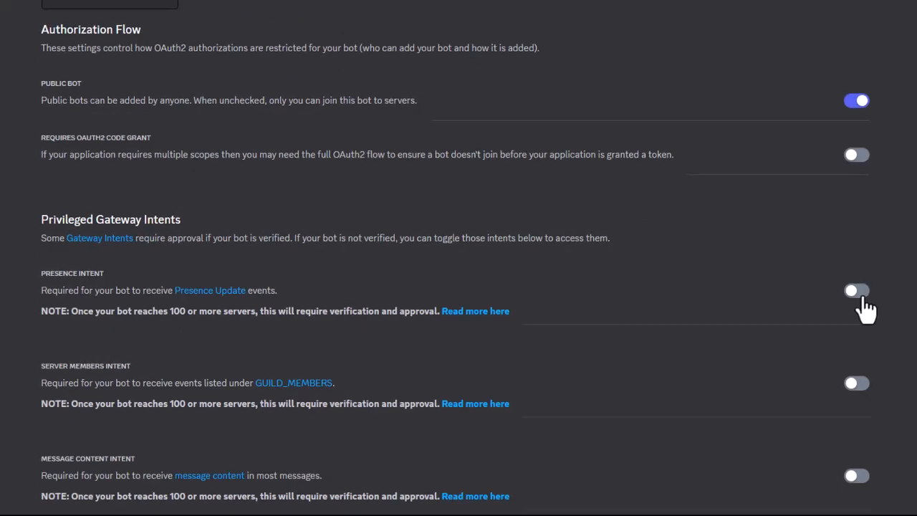
click(861, 293)
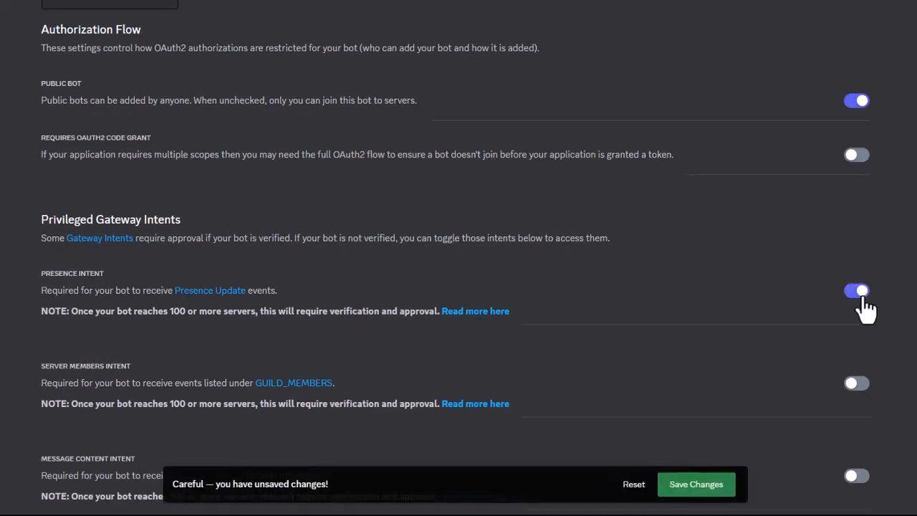
click(861, 387)
scroll(863, 479, down, 2)
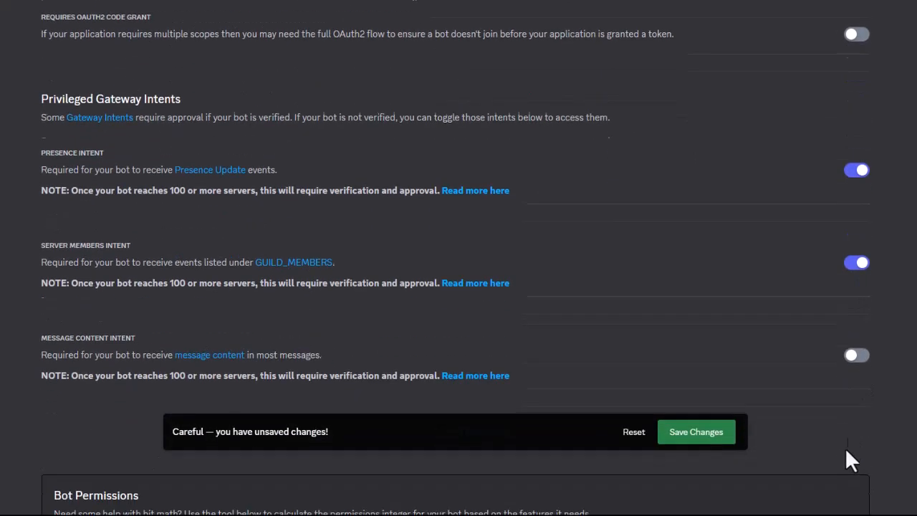
click(858, 357)
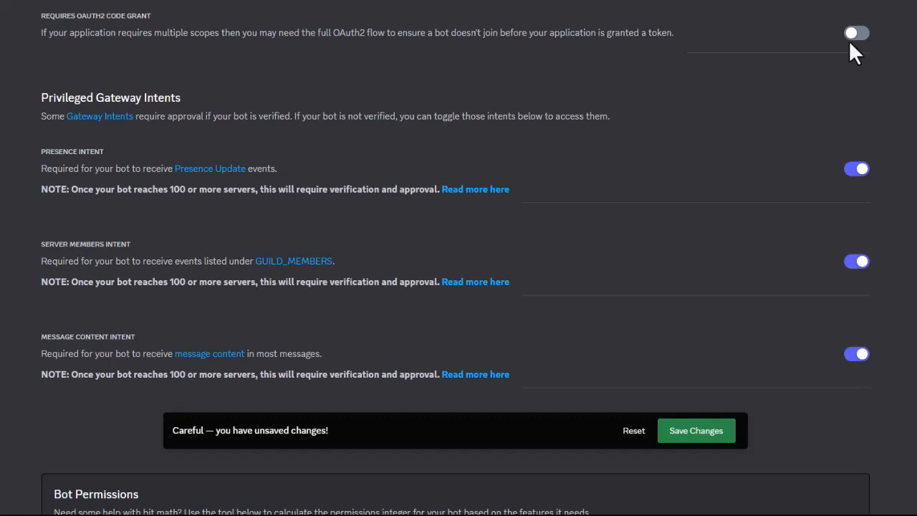
click(705, 437)
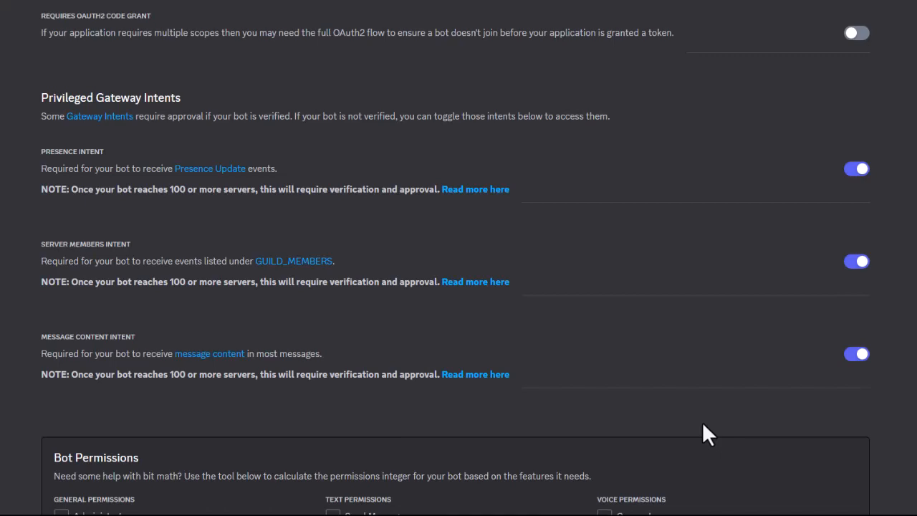
Reset the bot's token, confirming with the two-factor authentication code, and copy the new token
scroll(702, 437, up, 3)
scroll(365, 238, up, 4)
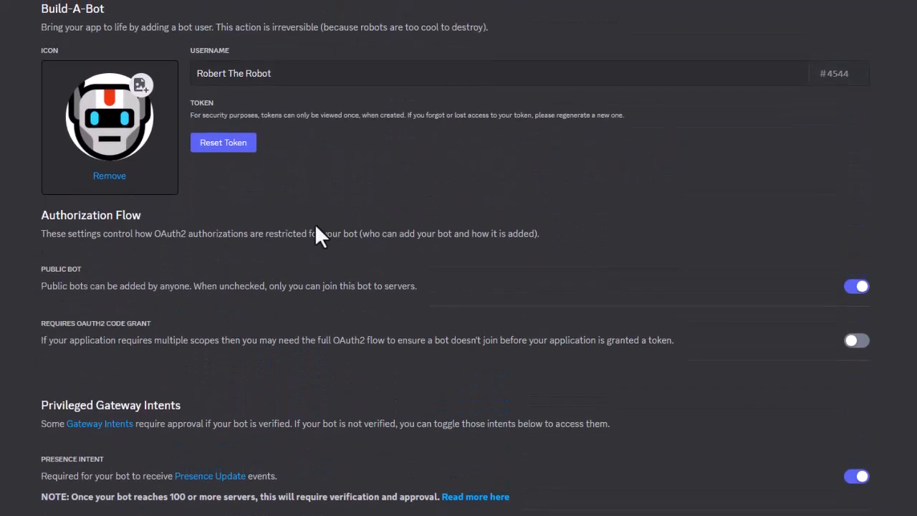
click(213, 152)
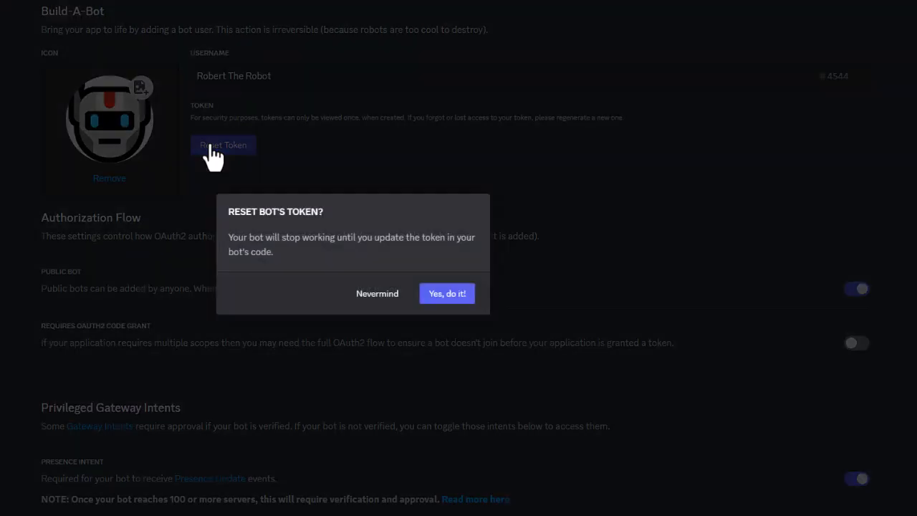
click(436, 295)
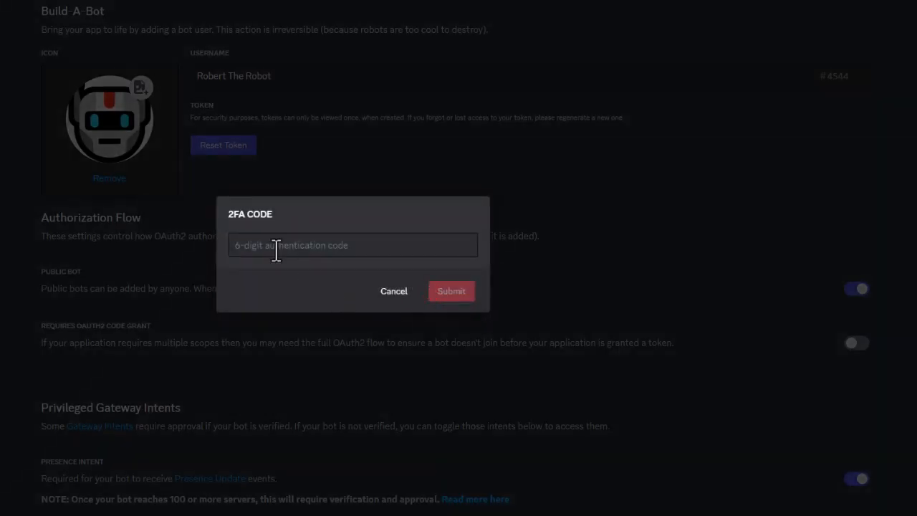
click(255, 245)
click(236, 244)
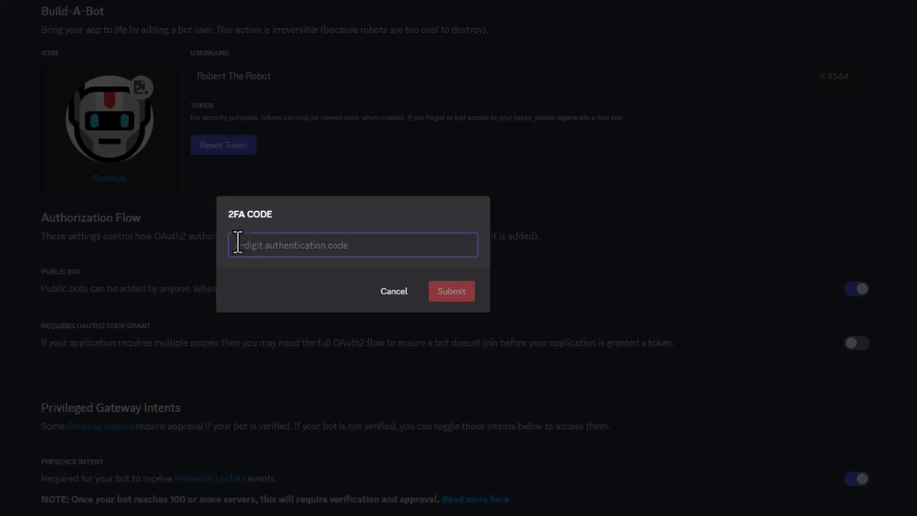
key(ctrl+v)
click(450, 292)
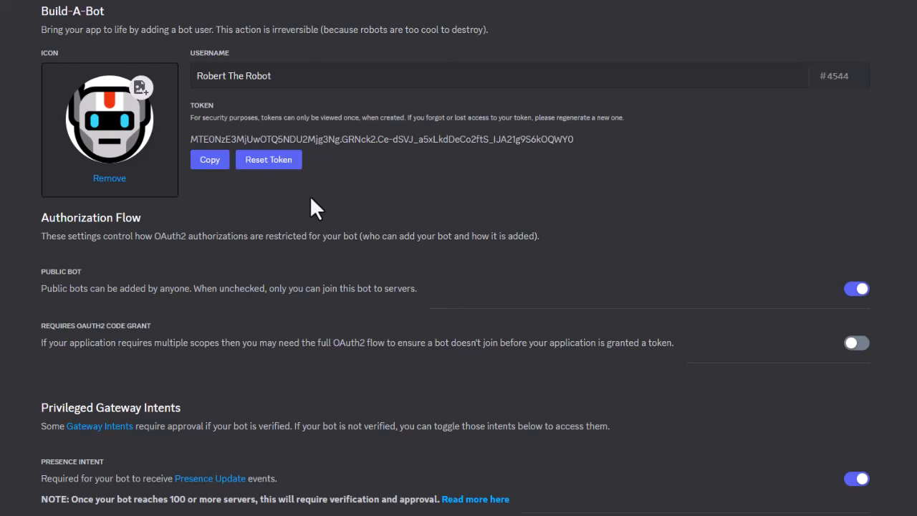
click(204, 162)
click(192, 14)
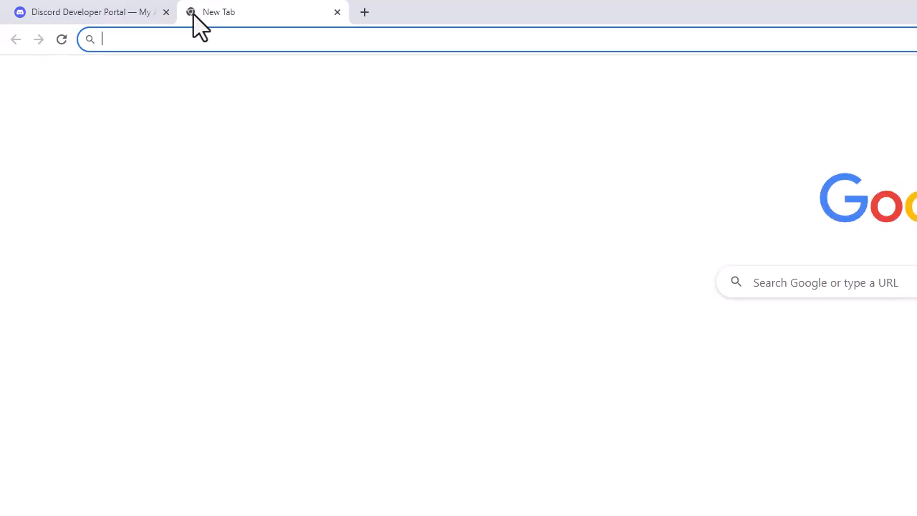
text(https://mee)
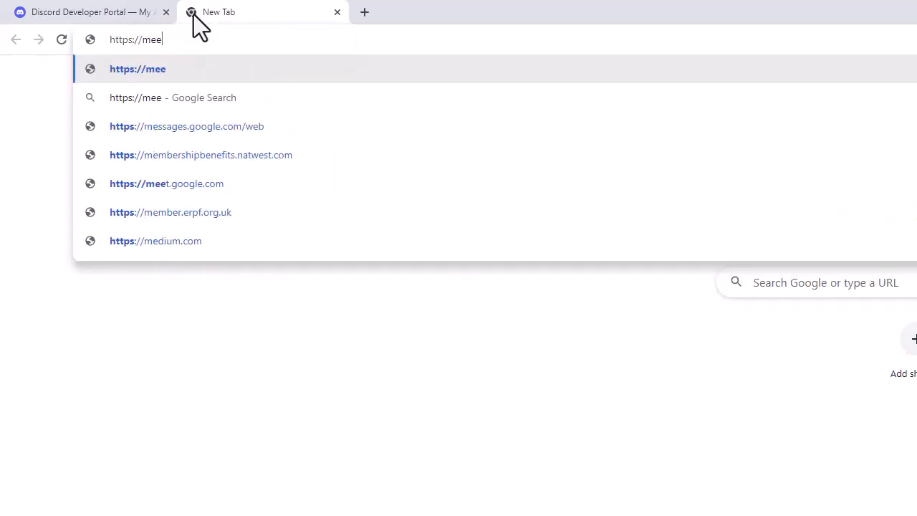
text(6.xyz)
key(Return)
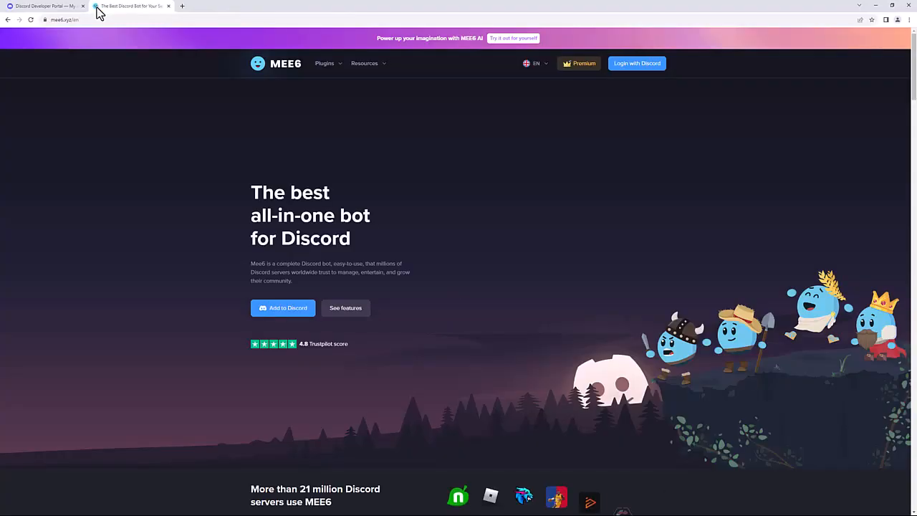
Log in to MEE6 by authorising it with the Discord account and open the owned server's dashboard
click(625, 65)
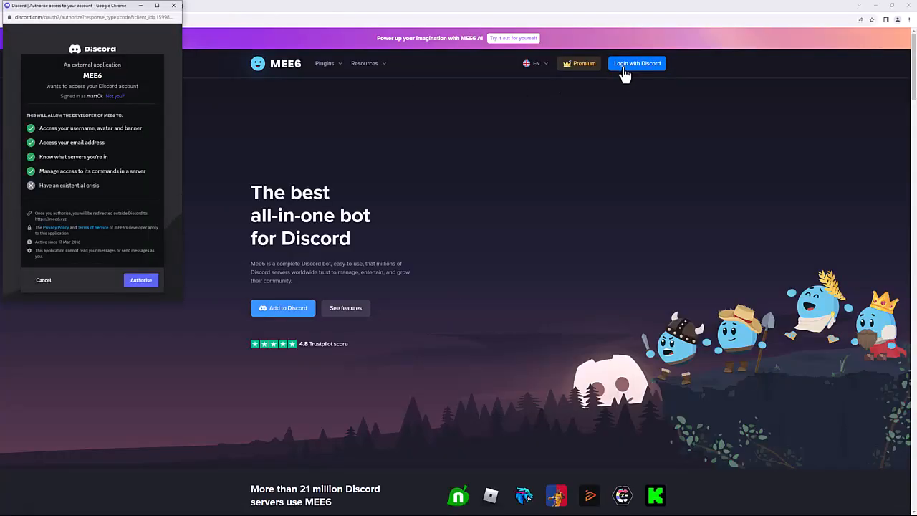
click(134, 282)
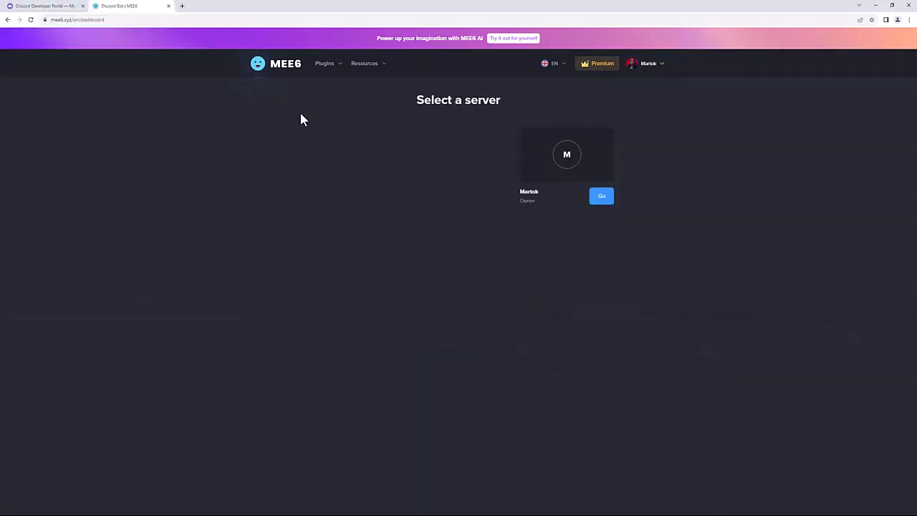
click(601, 201)
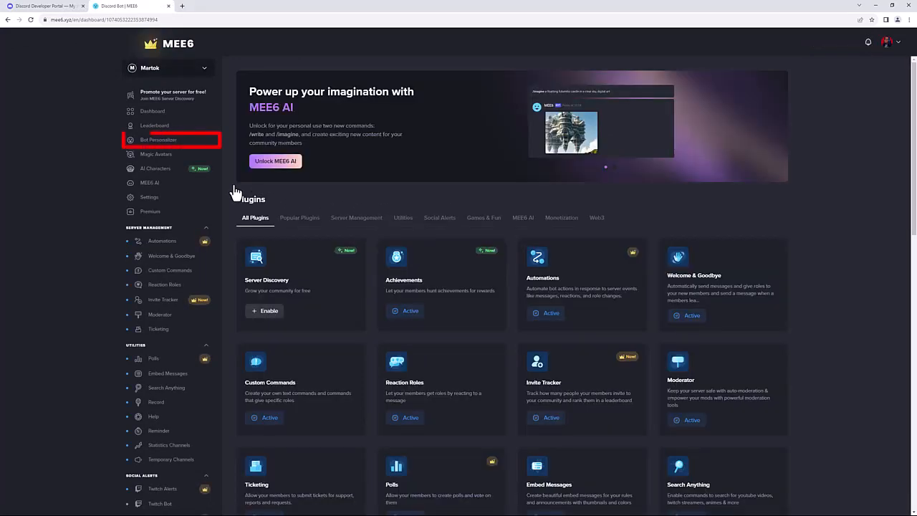
Enable the Bot Personalizer for the server by pasting the copied bot token
click(172, 143)
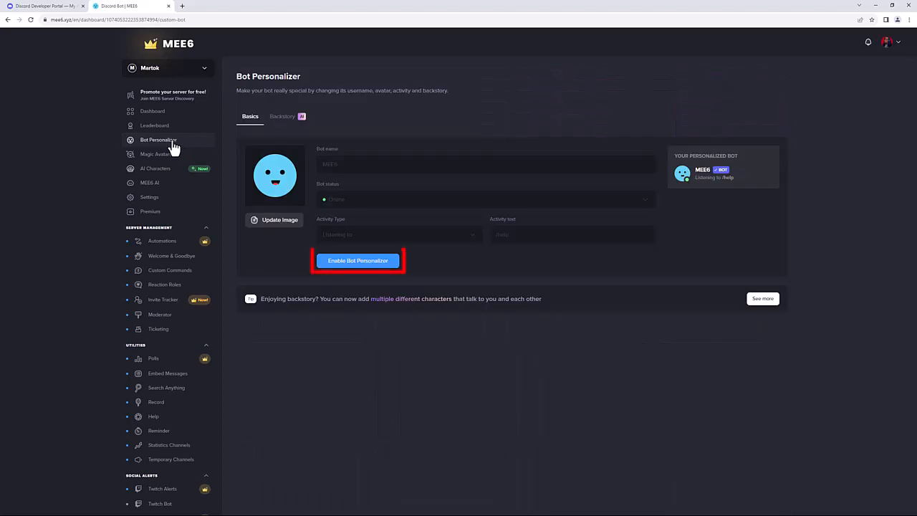
click(366, 264)
click(415, 301)
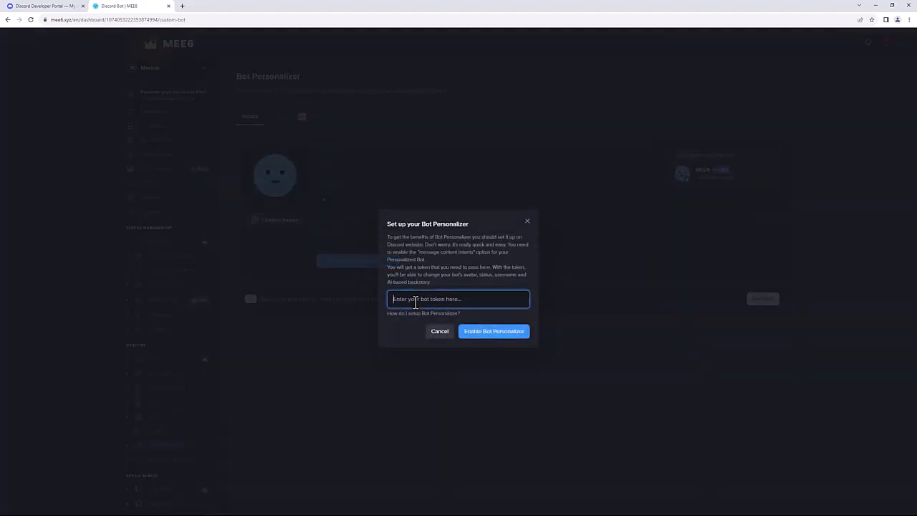
key(ctrl+v)
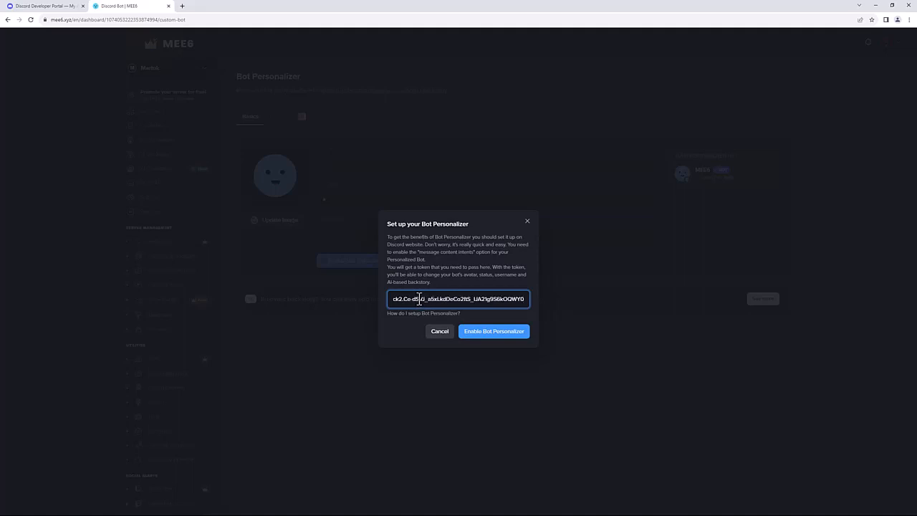
click(485, 335)
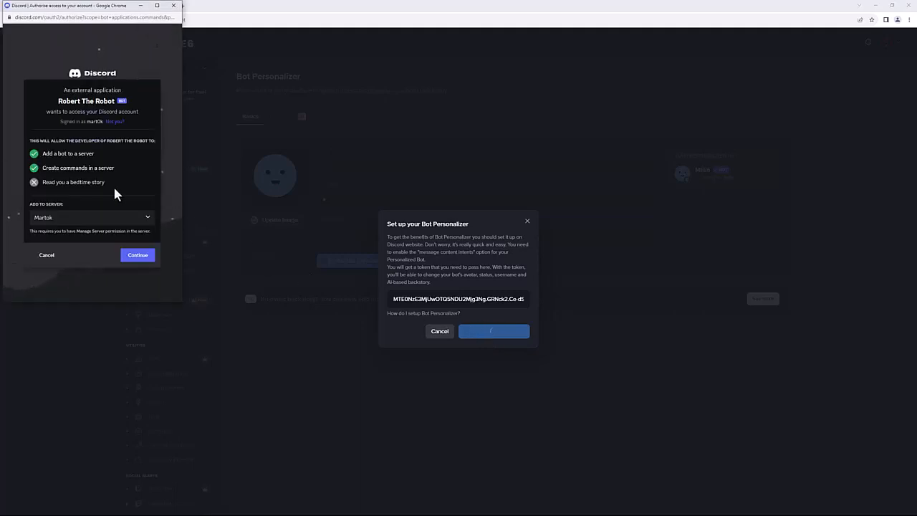
Authorise Robert The Robot on the preselected server with all listed permissions, entering the Discord auth code and completing the human check
click(136, 263)
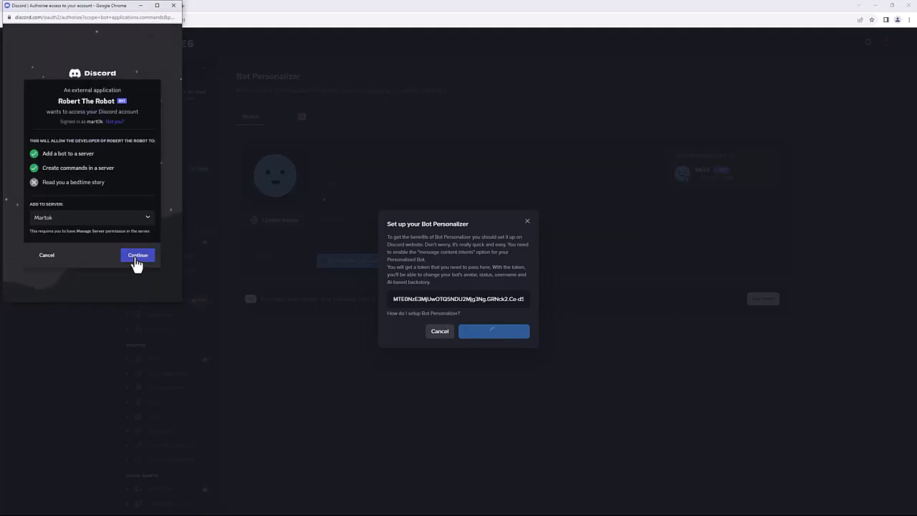
scroll(136, 264, down, 3)
scroll(134, 254, down, 3)
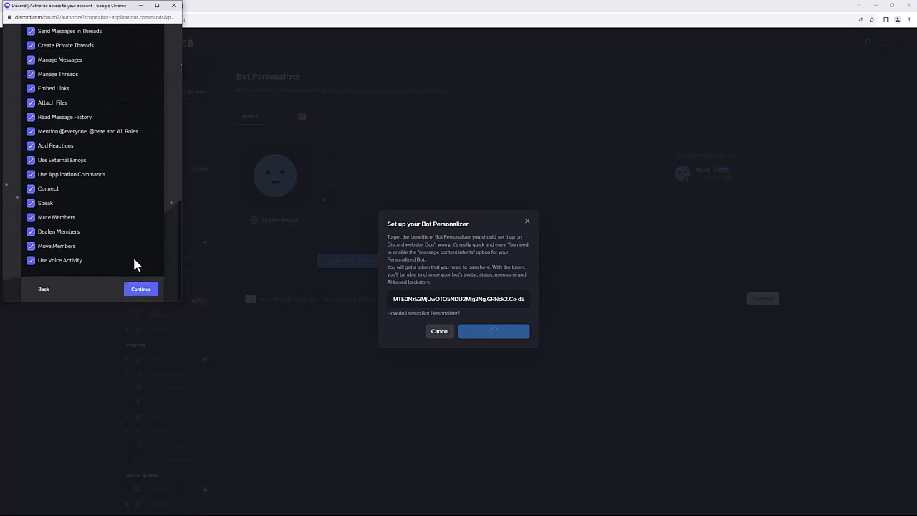
click(141, 289)
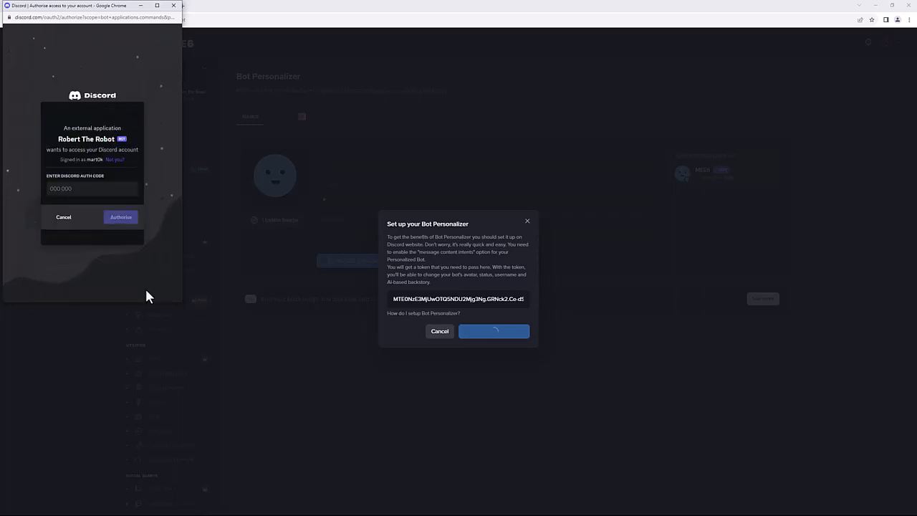
click(88, 190)
key(ctrl+v)
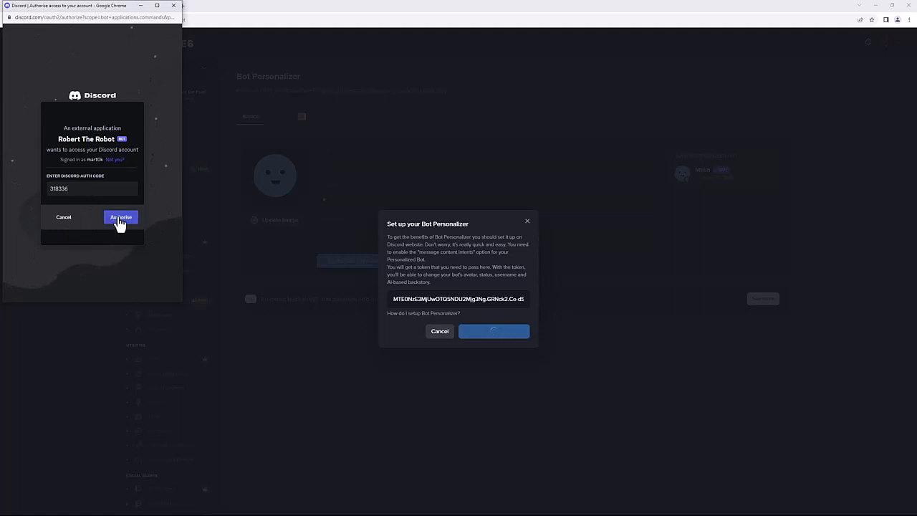
click(119, 221)
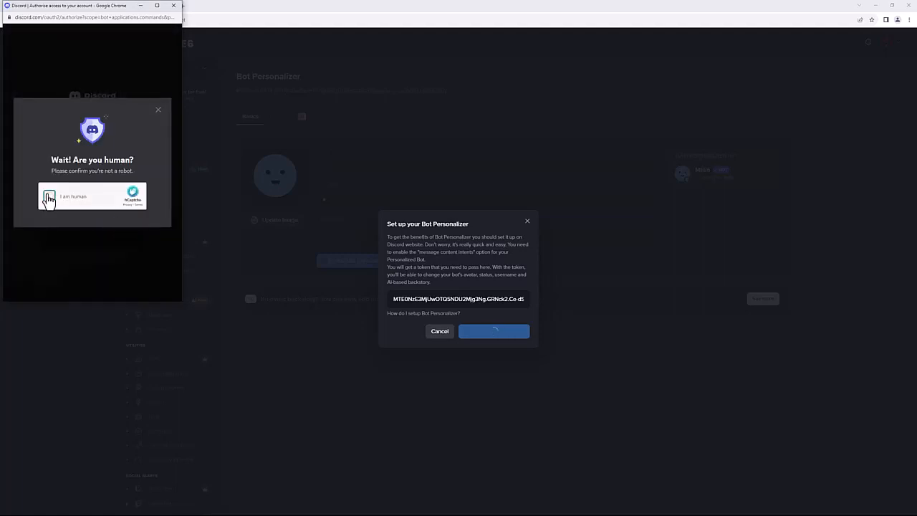
click(48, 198)
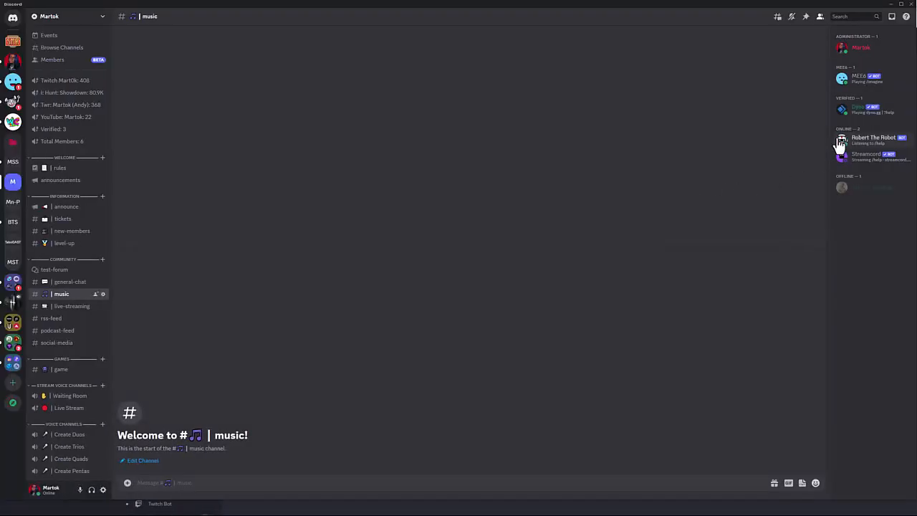
Kick the original MEE6 bot from the Martok server without giving a reason
right_click(853, 88)
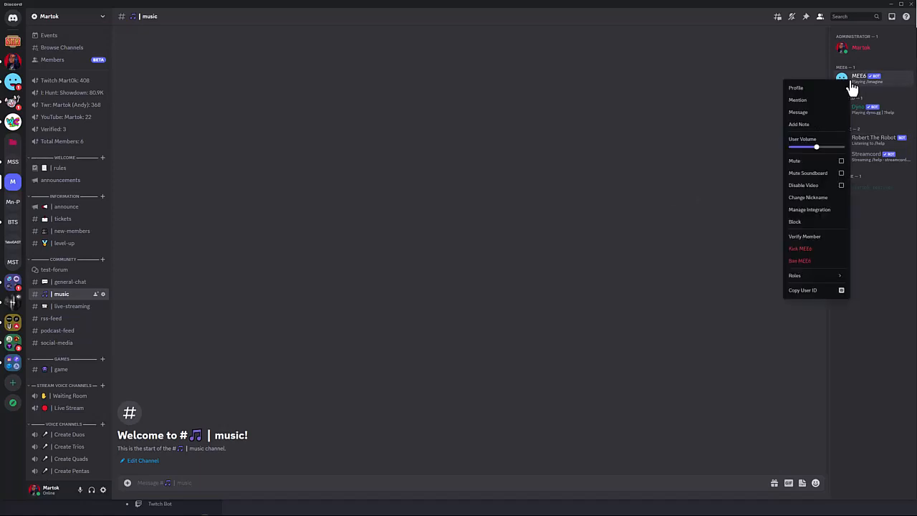
click(815, 250)
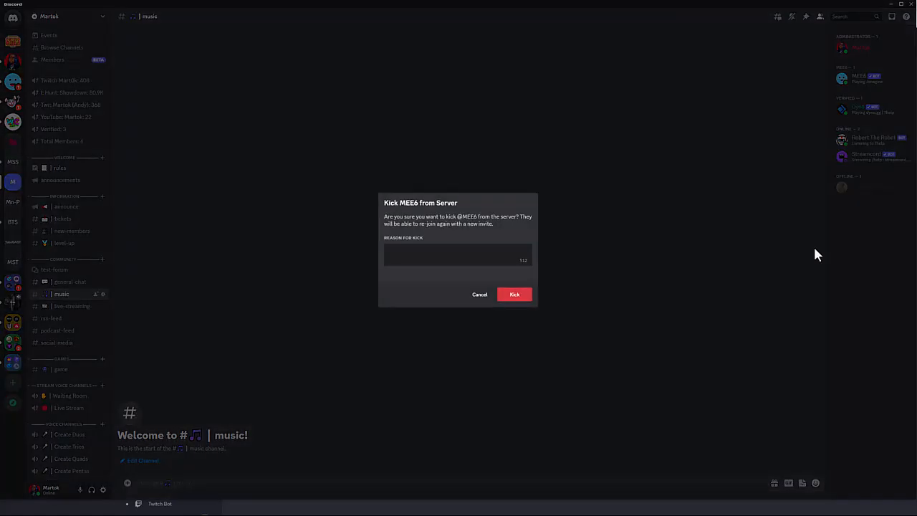
click(514, 298)
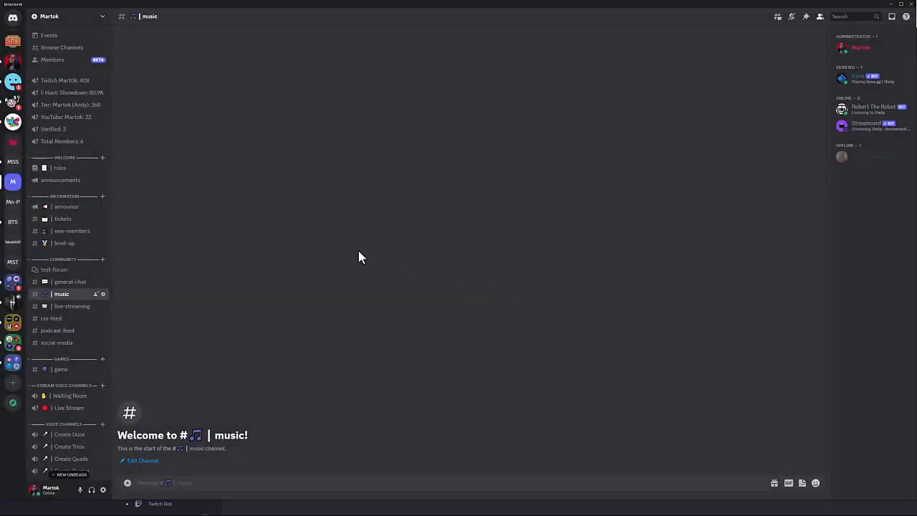
In the server's role settings, move the Robert The Robot role directly below Administrator and save the new order
click(100, 17)
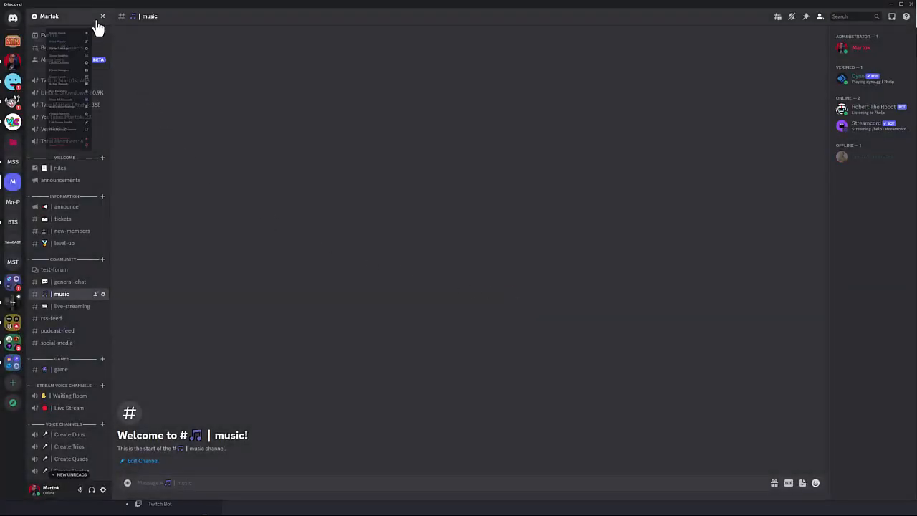
click(67, 64)
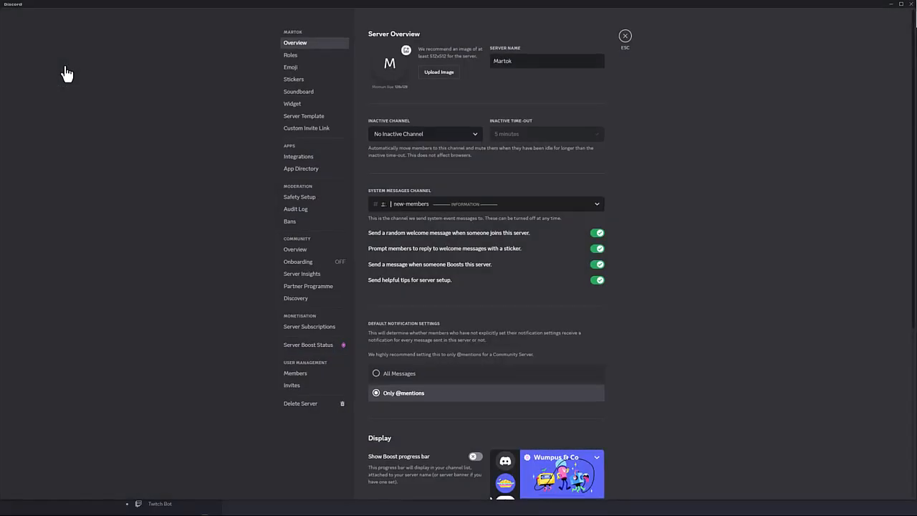
click(291, 56)
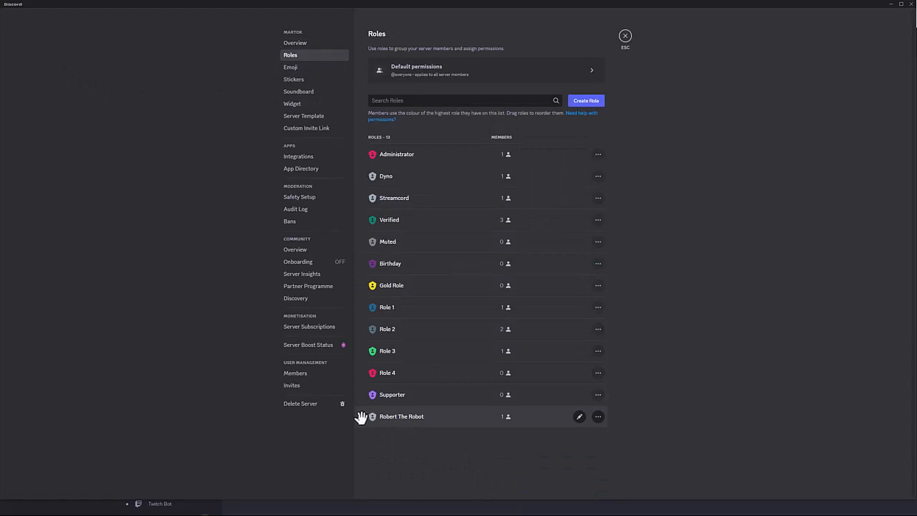
drag(360, 416, 359, 176)
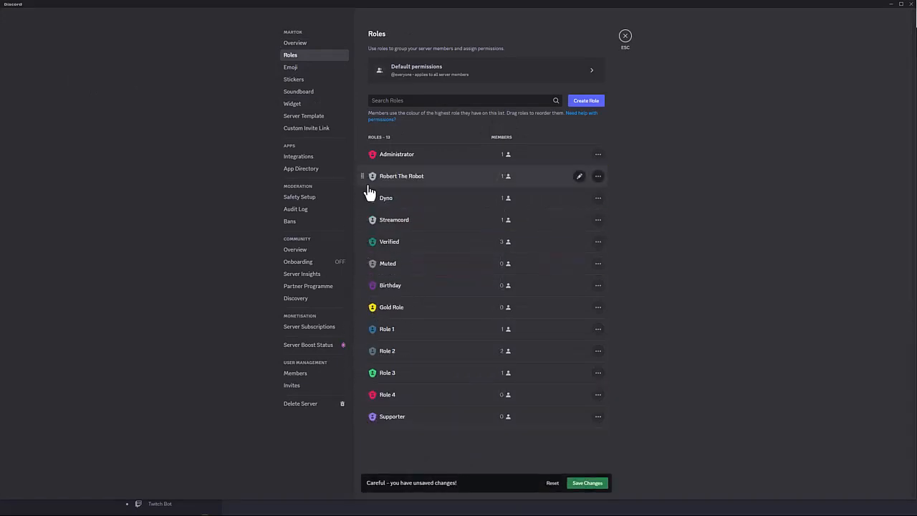
click(592, 483)
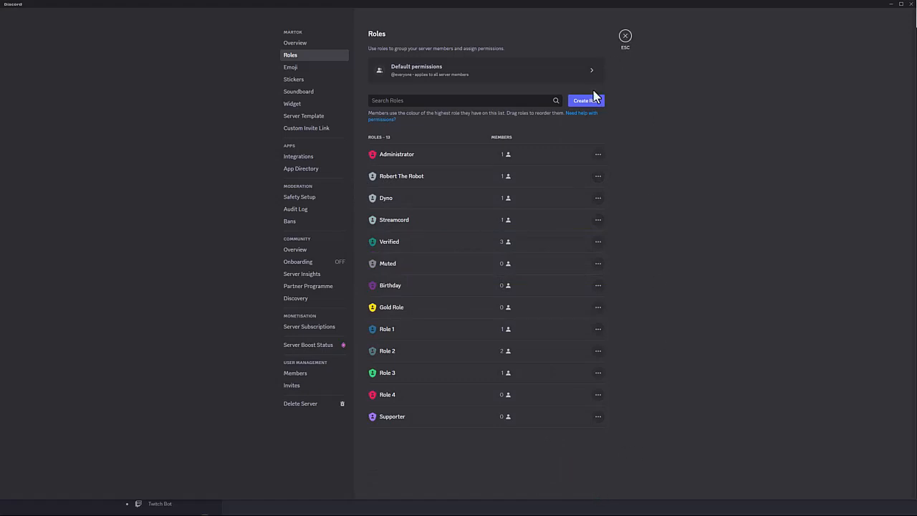
Set the Robert The Robot role to display its members separately from online members, save it and return to the server
click(597, 176)
click(576, 181)
click(596, 332)
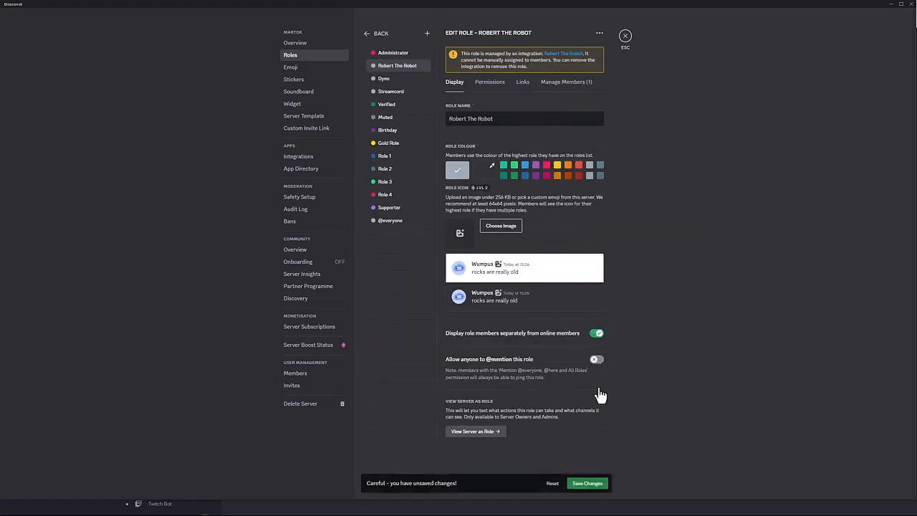
click(589, 484)
click(625, 35)
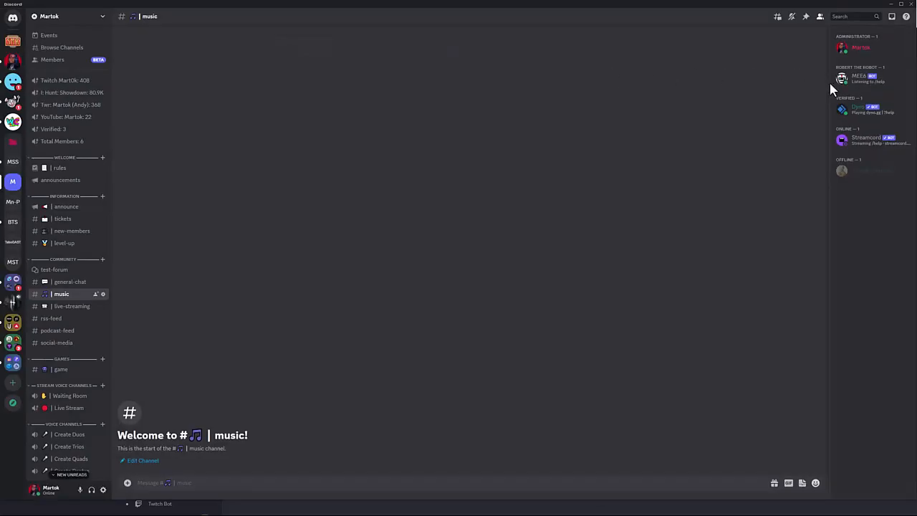